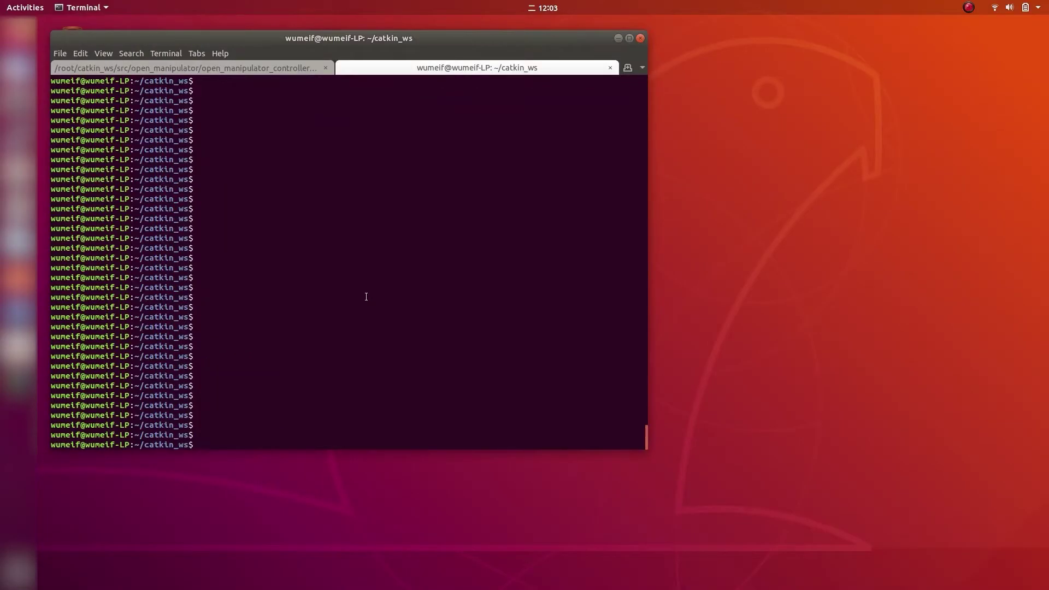
{"action": "type", "text": "roslaunch open_manipulator_control"}
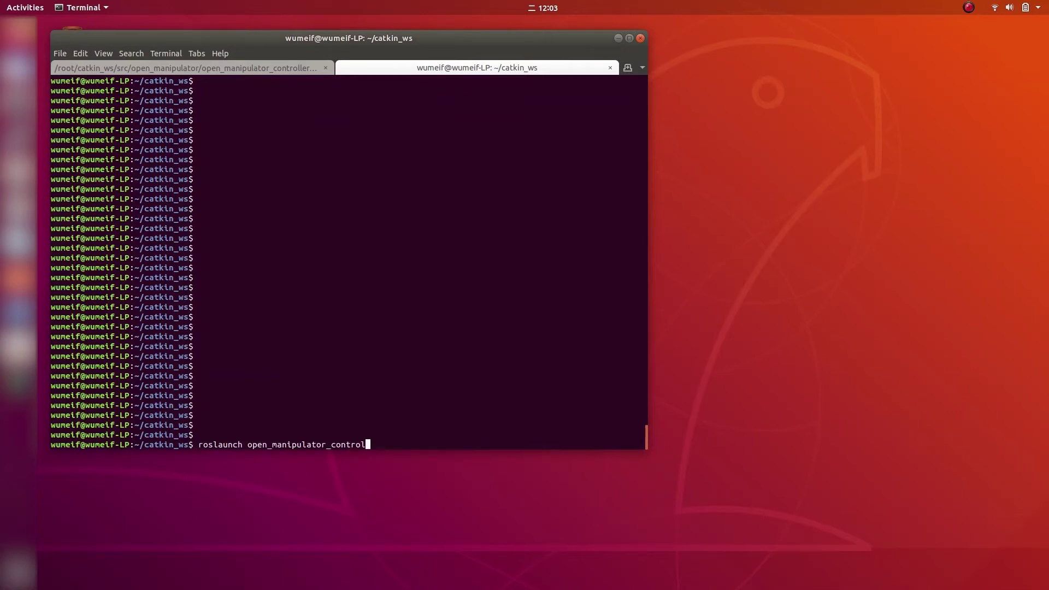
{"action": "type", "text": "_gui open_manipulator_control_gui.launch"}
- Run open_manipulator_control_gui.launch from the catkin_ws terminal
{"action": "key", "text": "Return"}
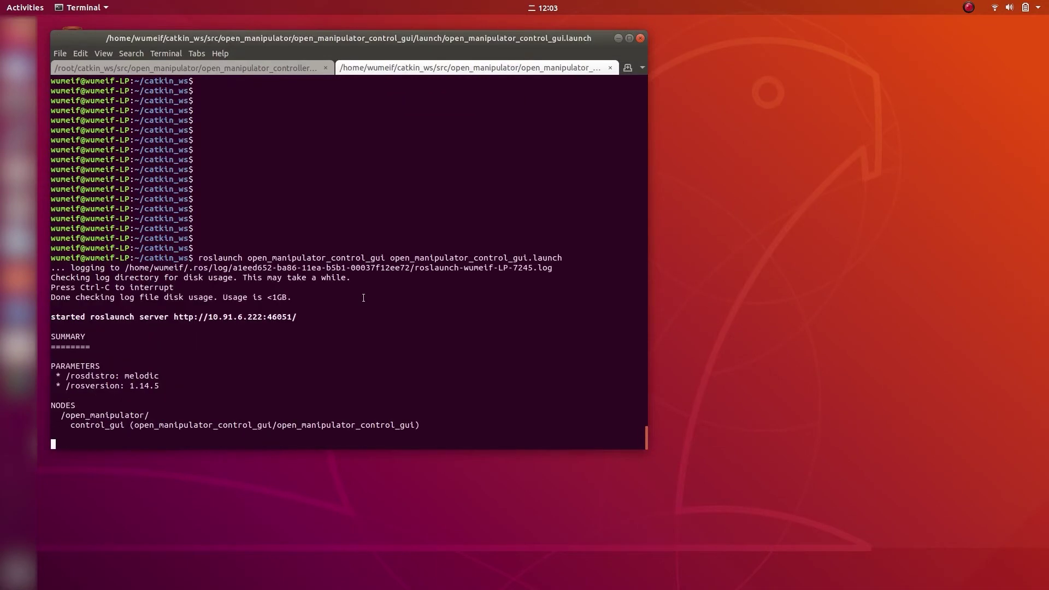
- Start the timer, enable actuators, move to init and home poses, then close and open the gripper
{"action": "left_click_drag", "start_coordinate": [189, 25], "coordinate": [763, 47]}
{"action": "left_click", "coordinate": [949, 78]}
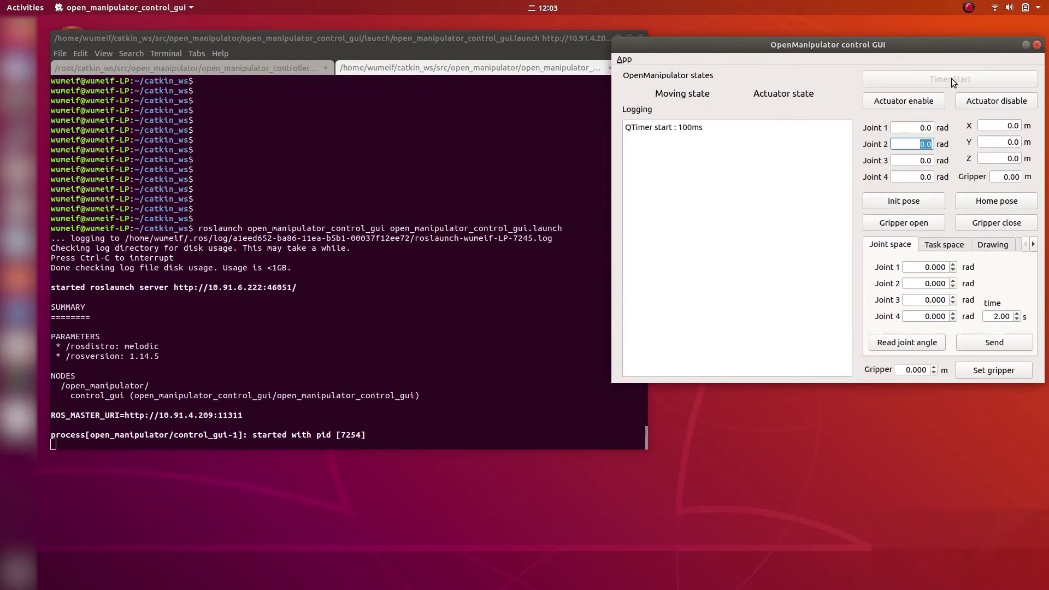
{"action": "left_click", "coordinate": [902, 100]}
{"action": "left_click", "coordinate": [904, 201]}
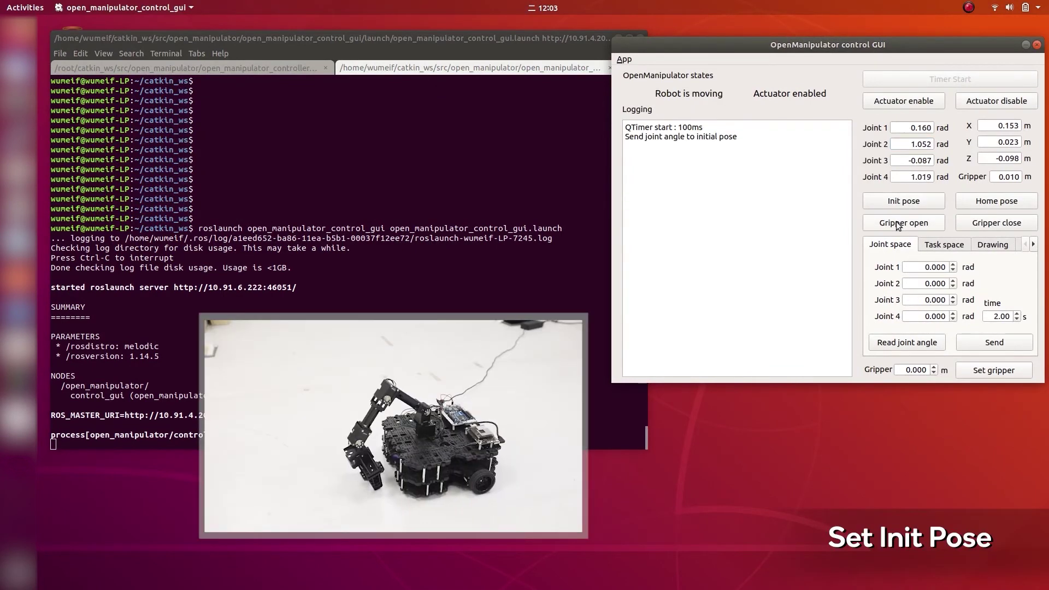
{"action": "left_click", "coordinate": [990, 203]}
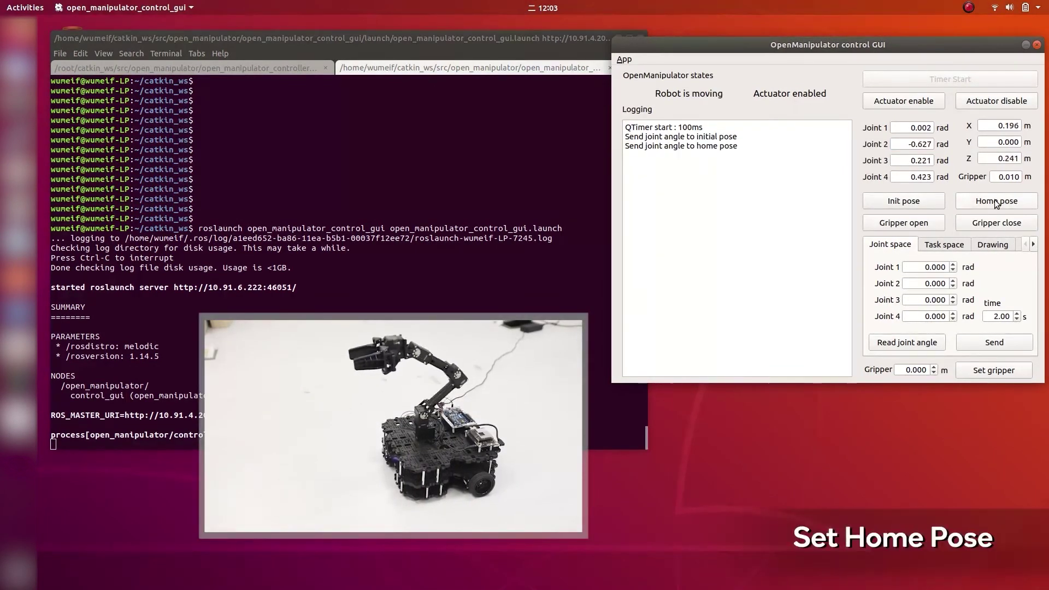
{"action": "left_click", "coordinate": [996, 222]}
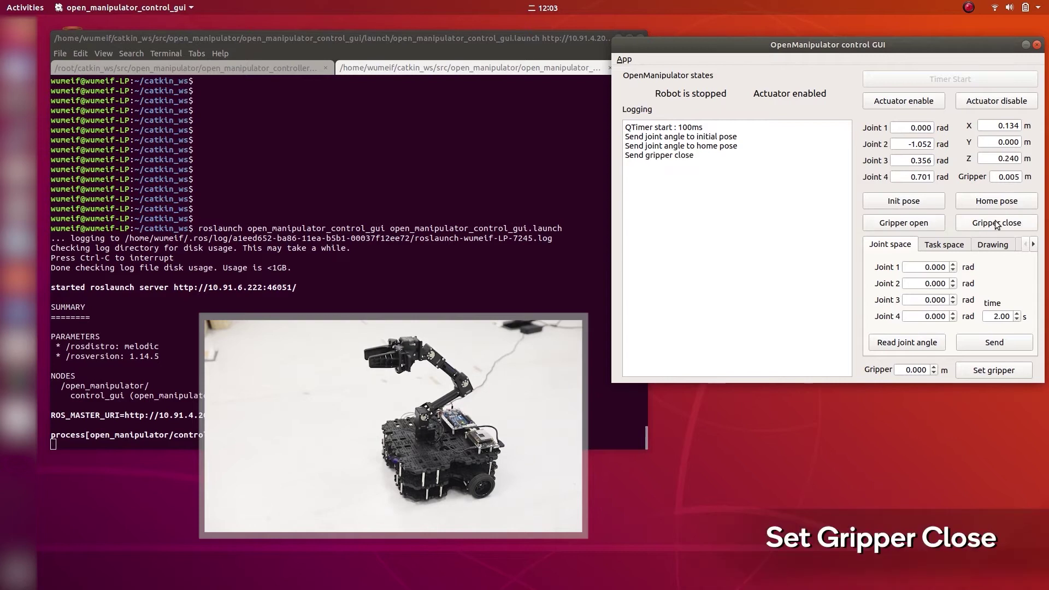
{"action": "left_click", "coordinate": [922, 223]}
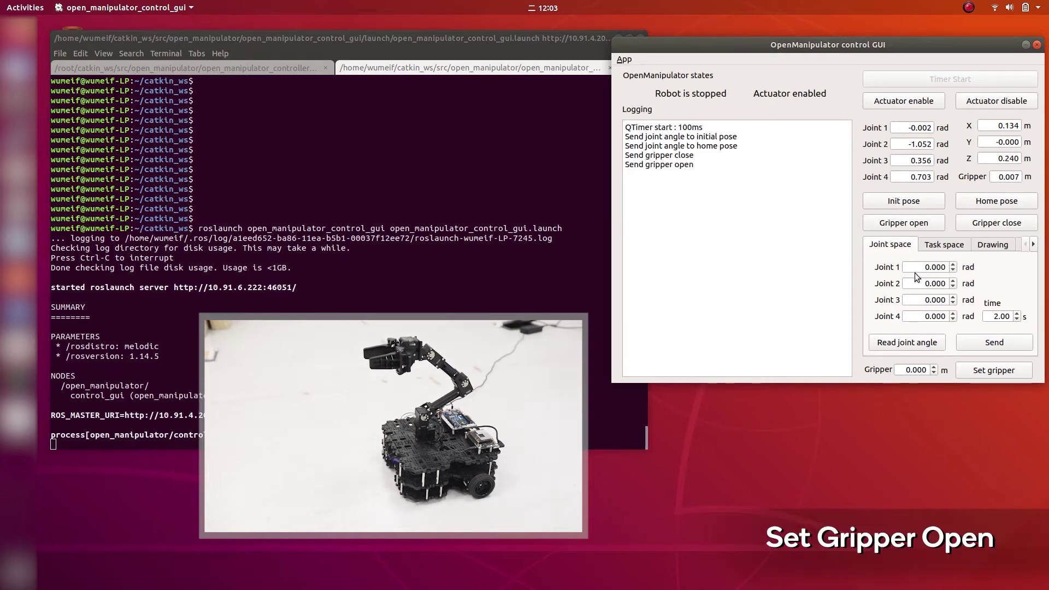
- Send a task-space goal with Y 0.100 and Z 0.140
{"action": "left_click", "coordinate": [944, 244]}
{"action": "left_click", "coordinate": [910, 274]}
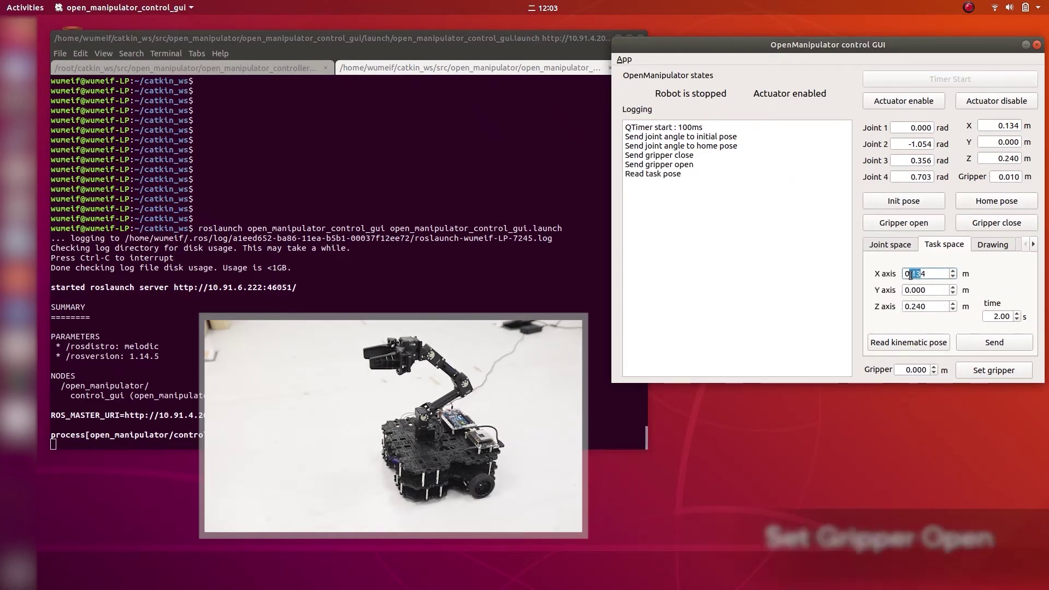
{"action": "key", "text": "Up"}
{"action": "left_click", "coordinate": [917, 290]}
{"action": "key", "text": "Up"}
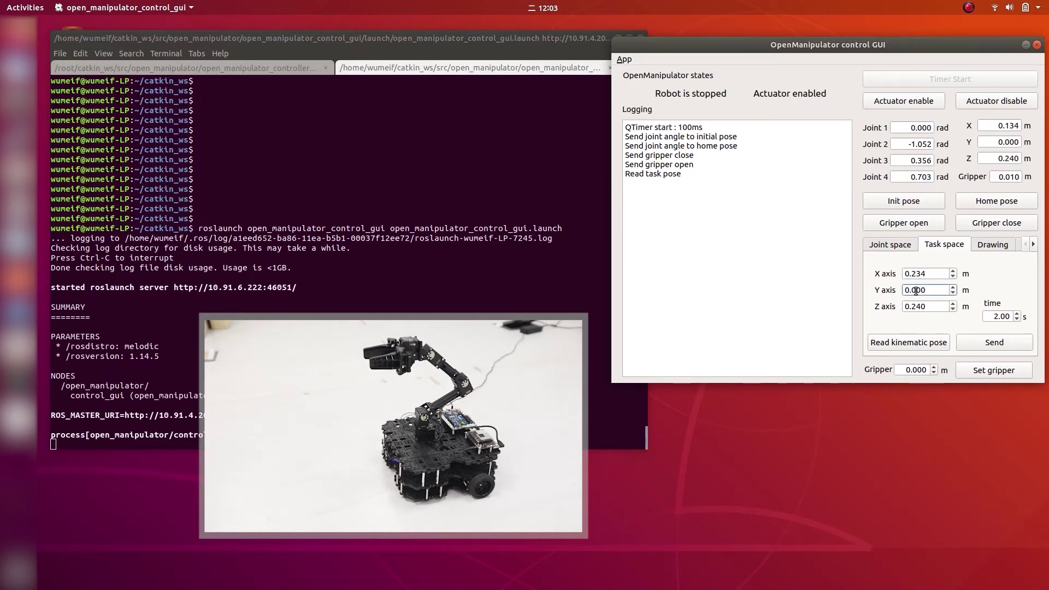
{"action": "left_click", "coordinate": [915, 306]}
{"action": "key", "text": "Down"}
{"action": "left_click", "coordinate": [994, 343]}
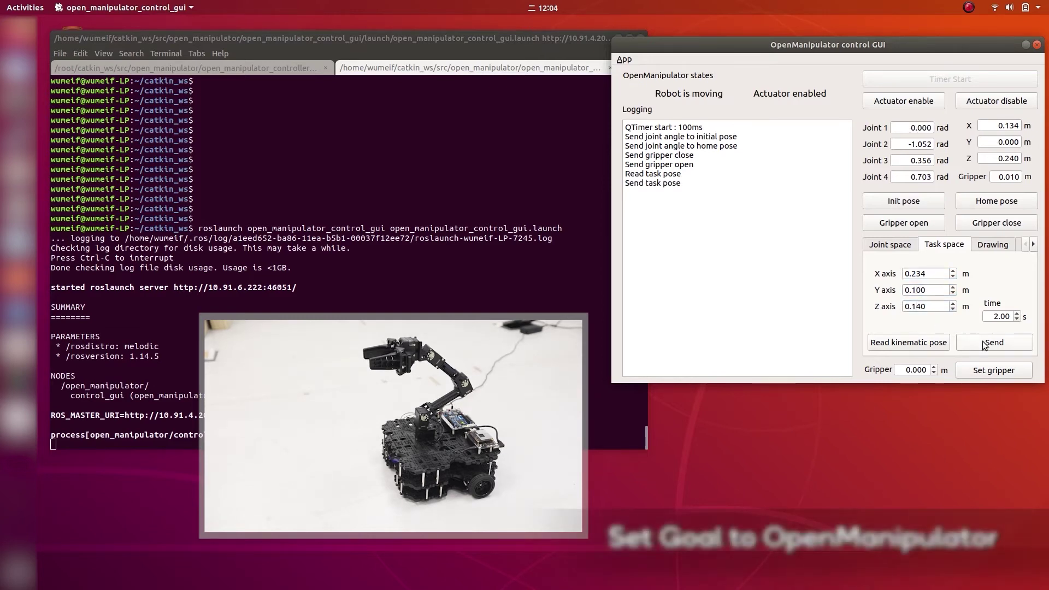
- Send a new goal with X 0.134 and Y 0.200, then set Z 0.340 and X 0.034
{"action": "left_click", "coordinate": [916, 290]}
{"action": "key", "text": "Up"}
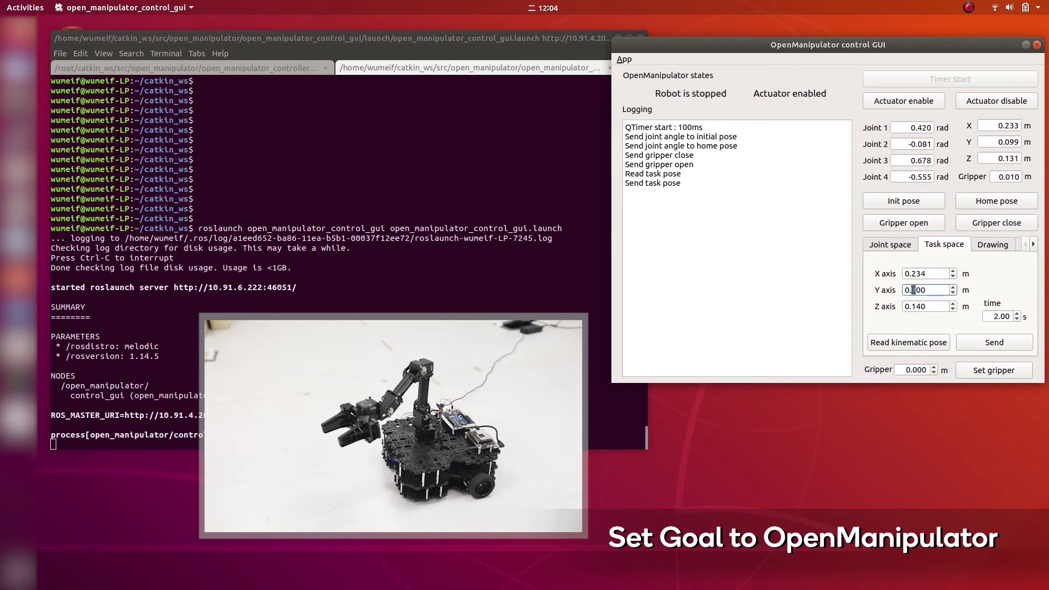
{"action": "left_click", "coordinate": [914, 273]}
{"action": "key", "text": "Down"}
{"action": "left_click", "coordinate": [993, 344]}
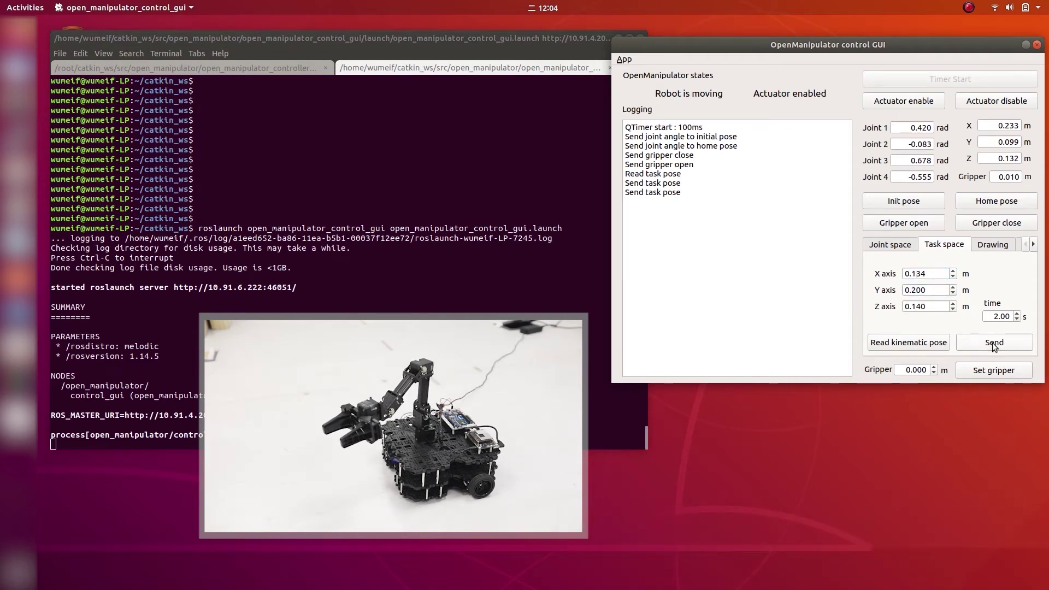
{"action": "left_click", "coordinate": [914, 306]}
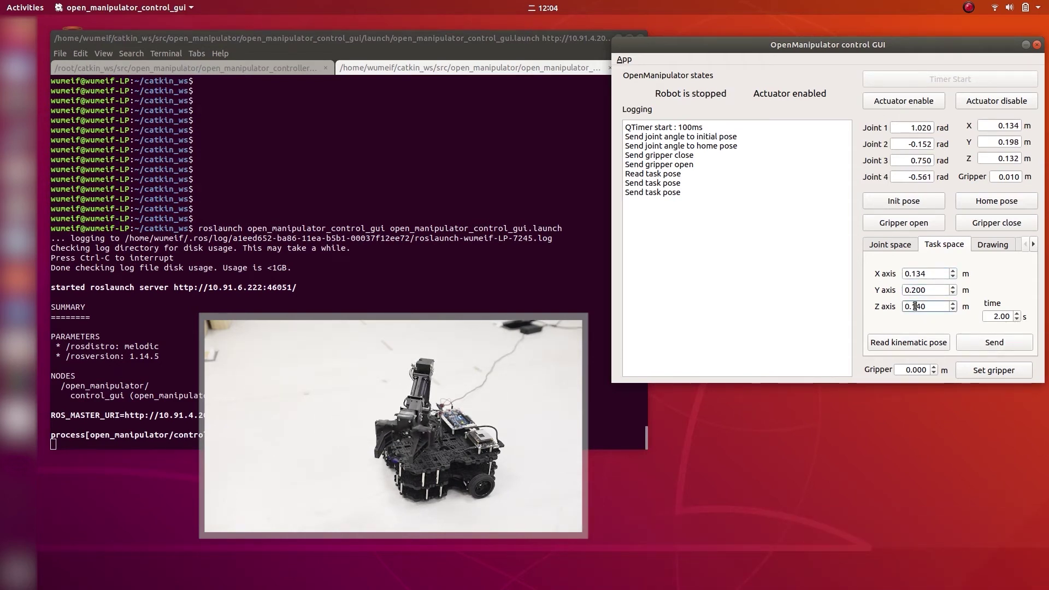
{"action": "key", "text": "Up"}
{"action": "key", "text": "Up"}
{"action": "left_click", "coordinate": [927, 277]}
{"action": "key", "text": "Down"}
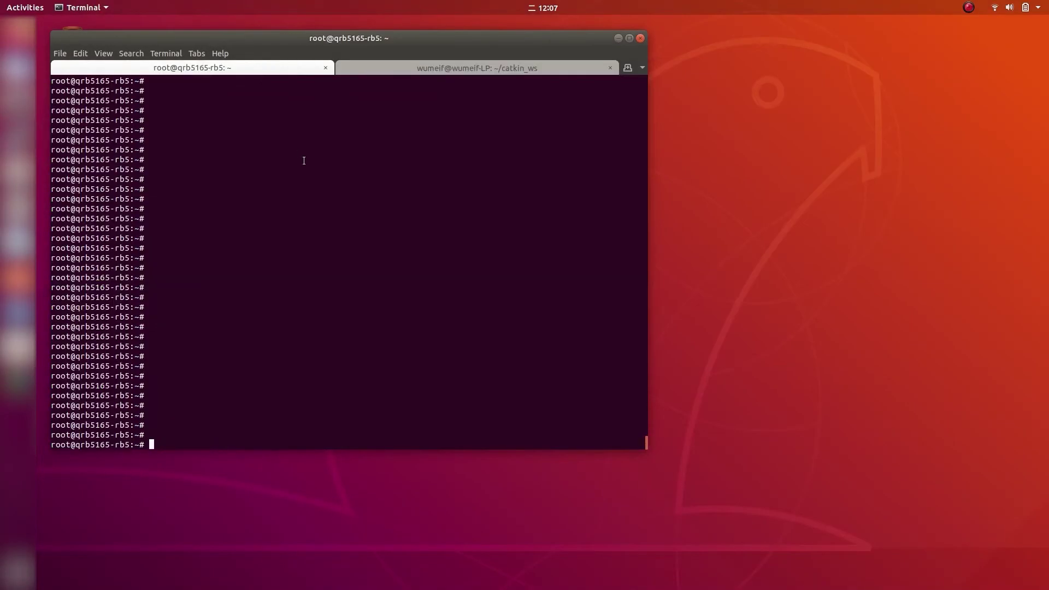
{"action": "type", "text": "roslaunch o"}
- In the root tab, launch open_manipulator_controller.launch with use_moveit:=true
{"action": "key", "text": "Tab"}
{"action": "type", "text": "con"}
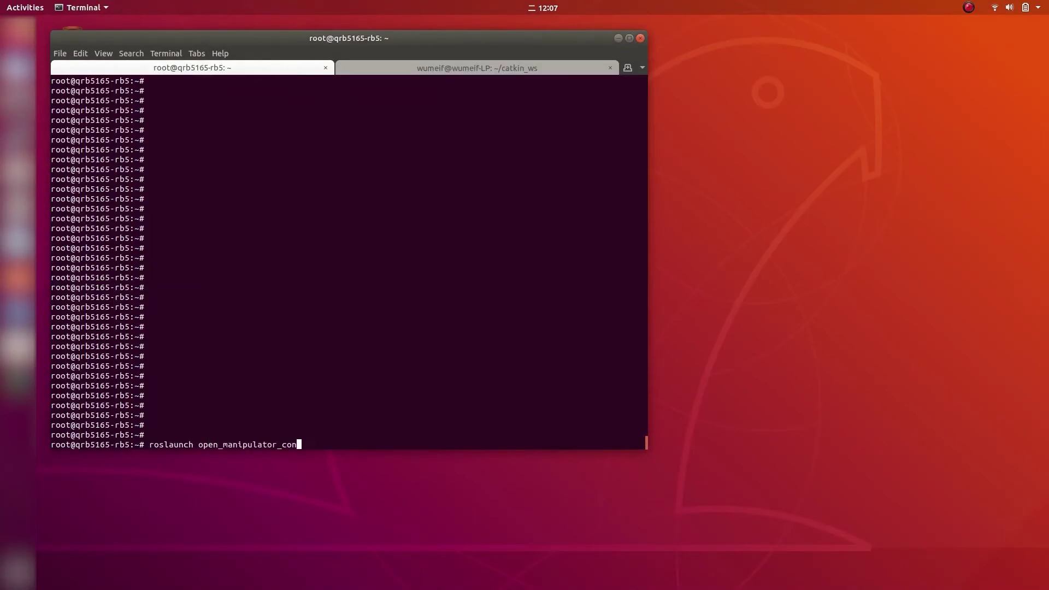
{"action": "key", "text": "Tab"}
{"action": "key", "text": "BackSpace"}
{"action": "type", "text": "ler  open"}
{"action": "key", "text": "Tab"}
{"action": "type", "text": "con"}
{"action": "key", "text": "Tab"}
{"action": "type", "text": "u"}
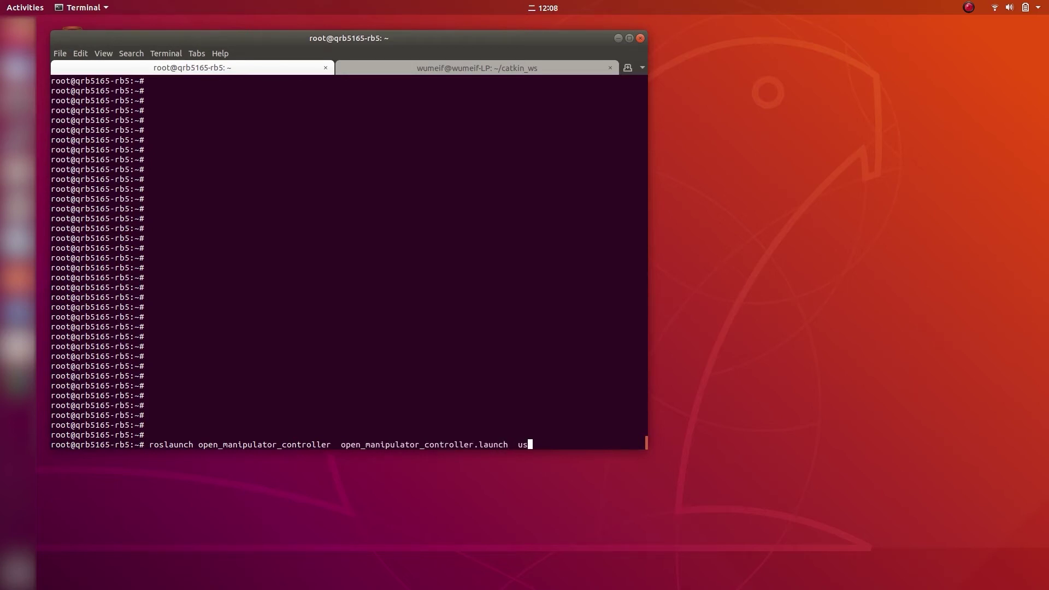
{"action": "type", "text": "se_moveit:"}
{"action": "type", "text": "=true"}
{"action": "key", "text": "Return"}
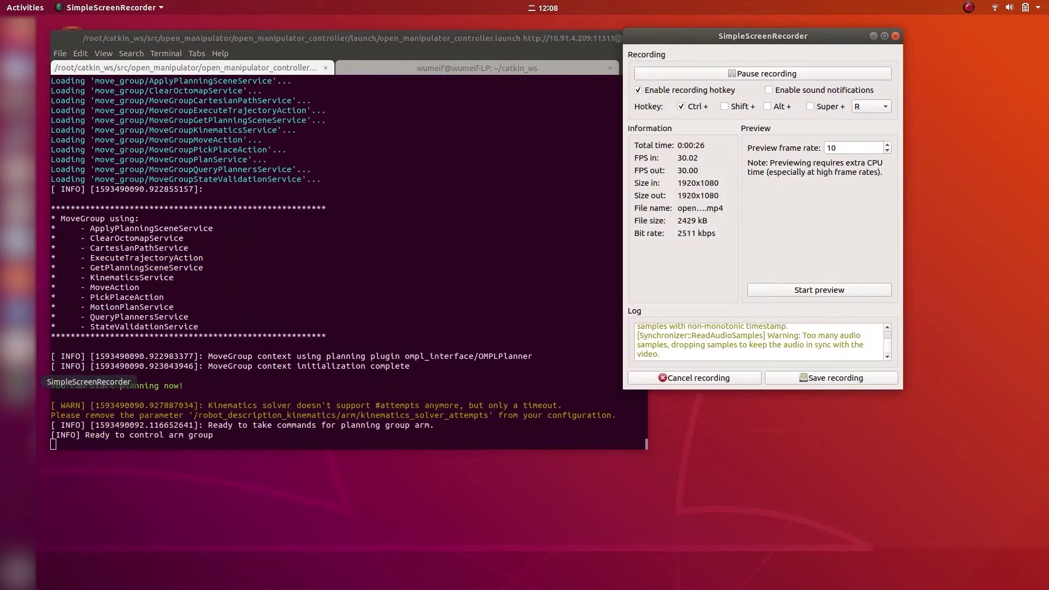
- In the local workspace tab, start RViz with the saved OpenManipulator configuration
{"action": "left_click", "coordinate": [968, 8]}
{"action": "left_click", "coordinate": [872, 36]}
{"action": "left_click", "coordinate": [547, 66]}
{"action": "type", "text": "rviz"}
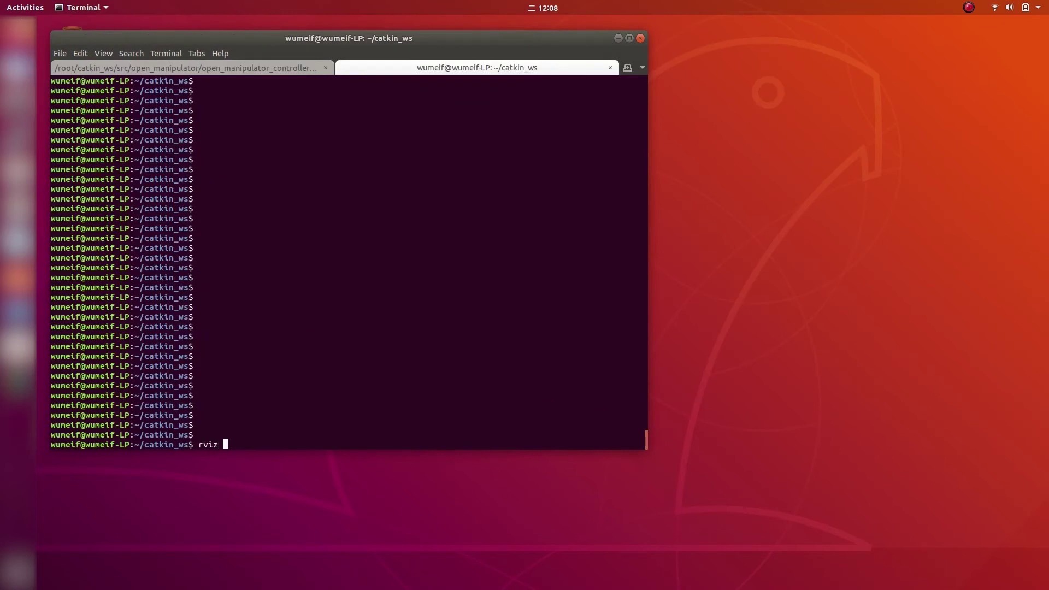
{"action": "type", "text": " -d ~/wumeif/openmanipulator_rviz.rviz"}
{"action": "key", "text": "Return"}
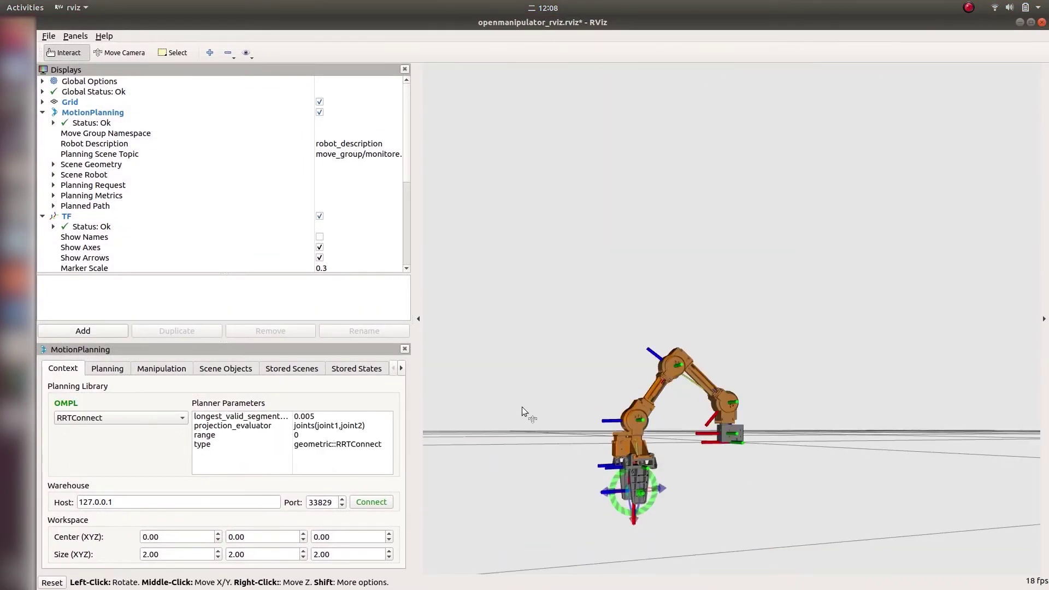
- In the Planning tab, plan and execute the arm toward two <random> goal poses
{"action": "mouse_move", "coordinate": [534, 459]}
{"action": "left_mouse_down"}
{"action": "mouse_move", "coordinate": [467, 491]}
{"action": "mouse_move", "coordinate": [504, 463]}
{"action": "mouse_move", "coordinate": [468, 462]}
{"action": "left_mouse_up"}
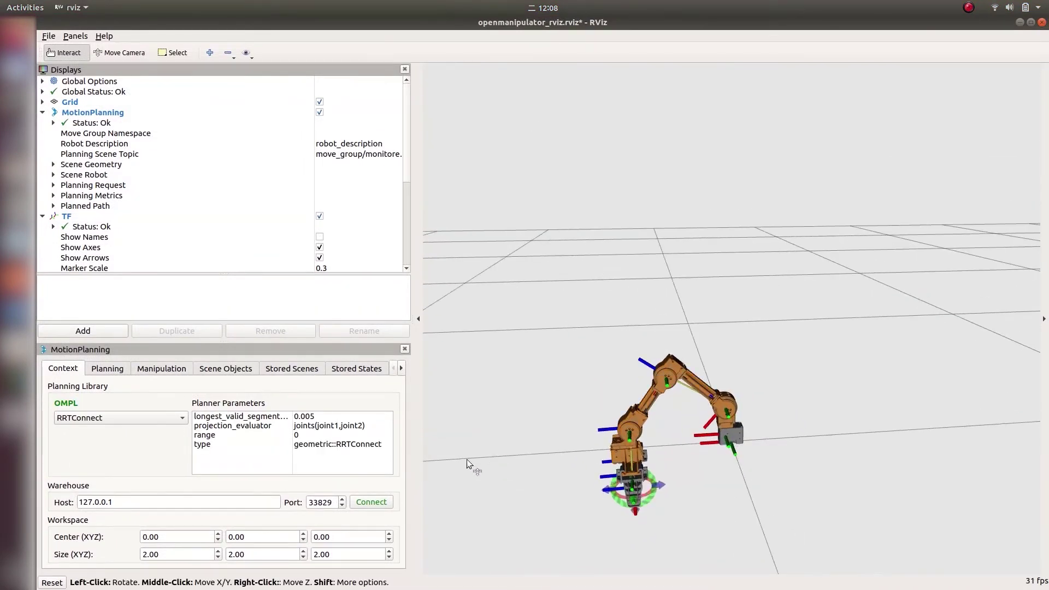
{"action": "left_click", "coordinate": [104, 370]}
{"action": "left_click", "coordinate": [188, 476]}
{"action": "left_click", "coordinate": [178, 461]}
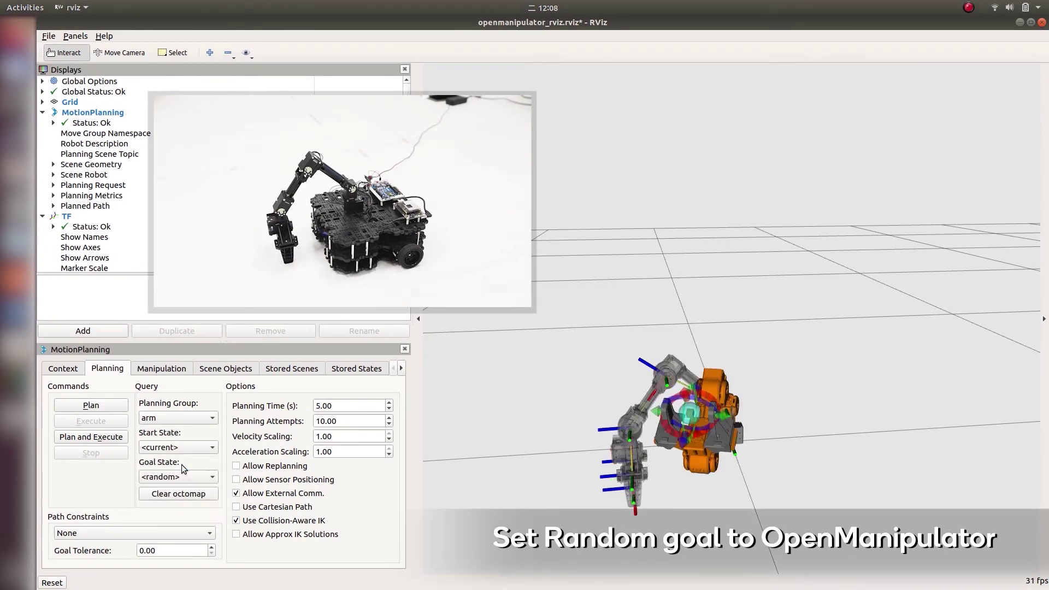
{"action": "left_click", "coordinate": [178, 476]}
{"action": "left_click", "coordinate": [178, 475]}
{"action": "left_click", "coordinate": [141, 476]}
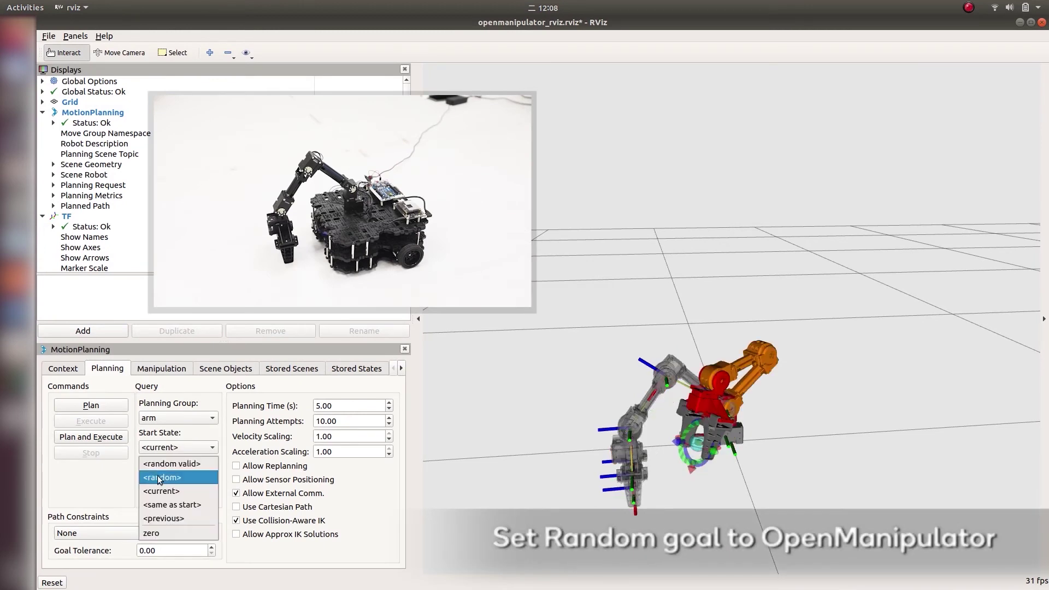
{"action": "left_click", "coordinate": [99, 438]}
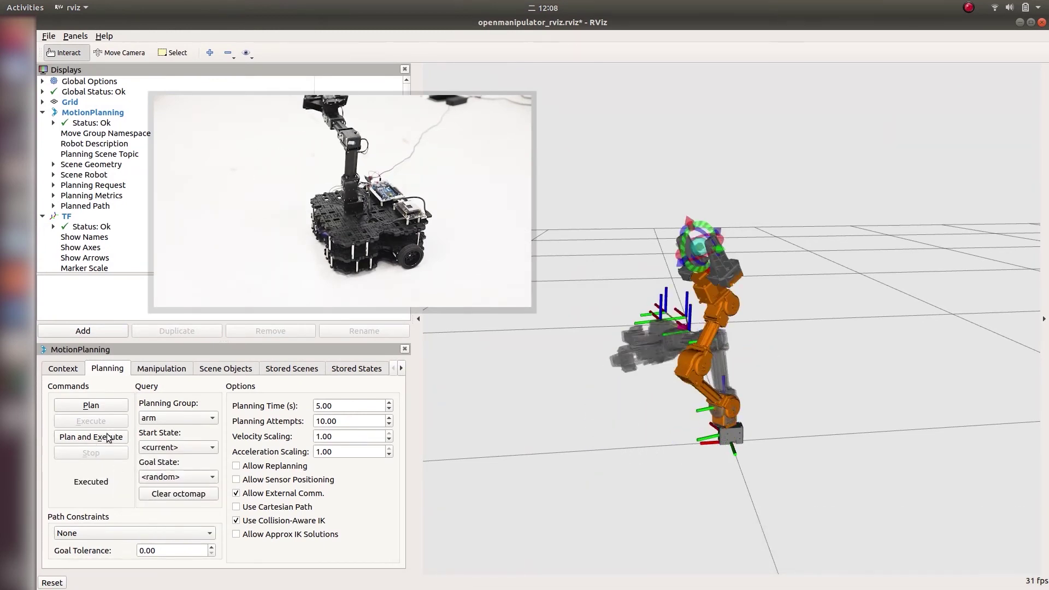
{"action": "left_click", "coordinate": [167, 476]}
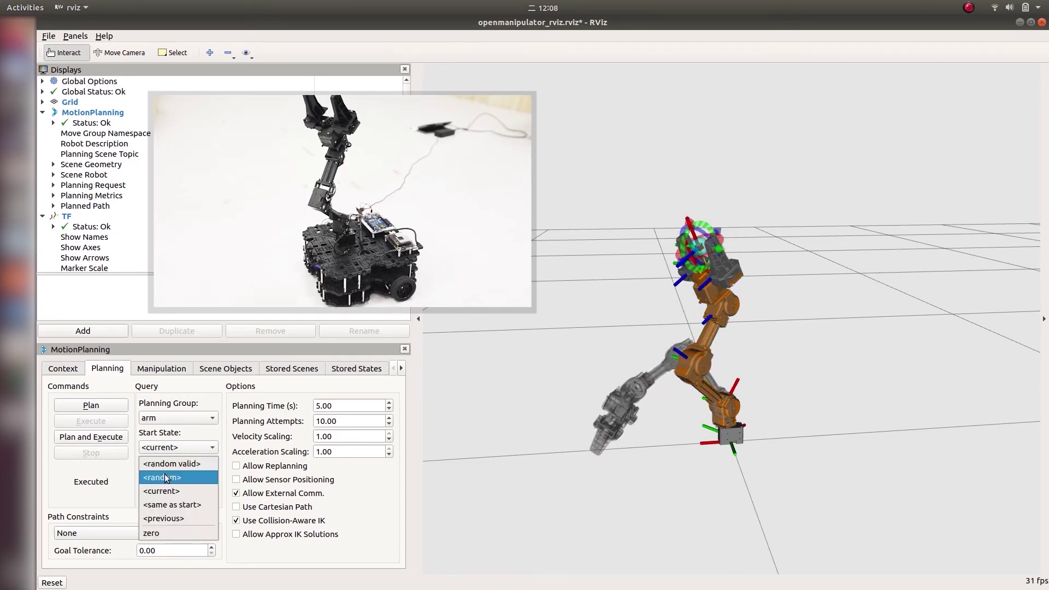
{"action": "left_click", "coordinate": [94, 436]}
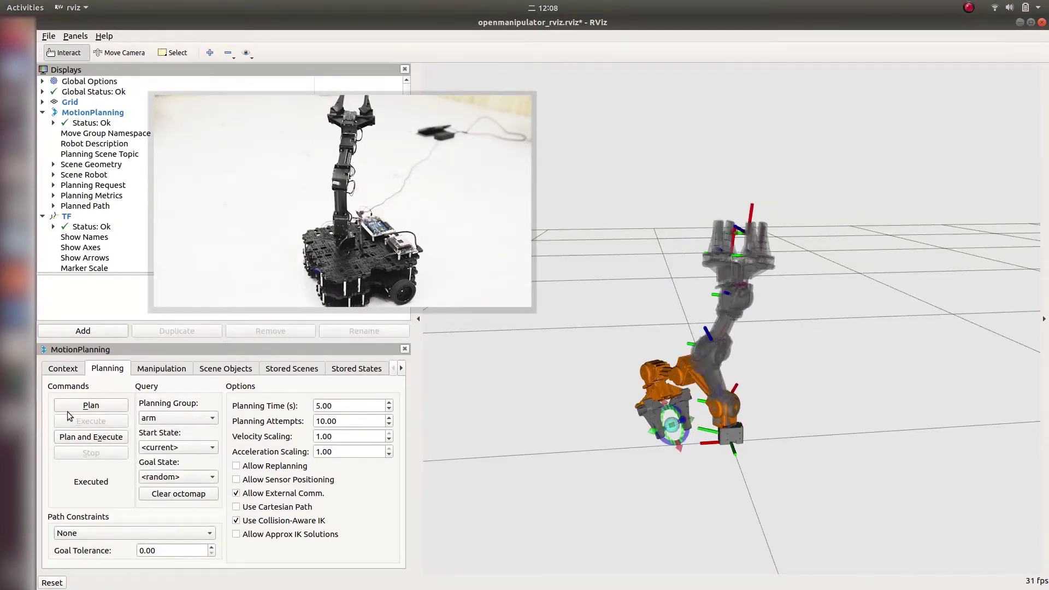
- Set Start State to <current>, then plan and execute another <random> goal
{"action": "left_click", "coordinate": [165, 448]}
{"action": "left_click", "coordinate": [163, 490]}
{"action": "left_click", "coordinate": [87, 438]}
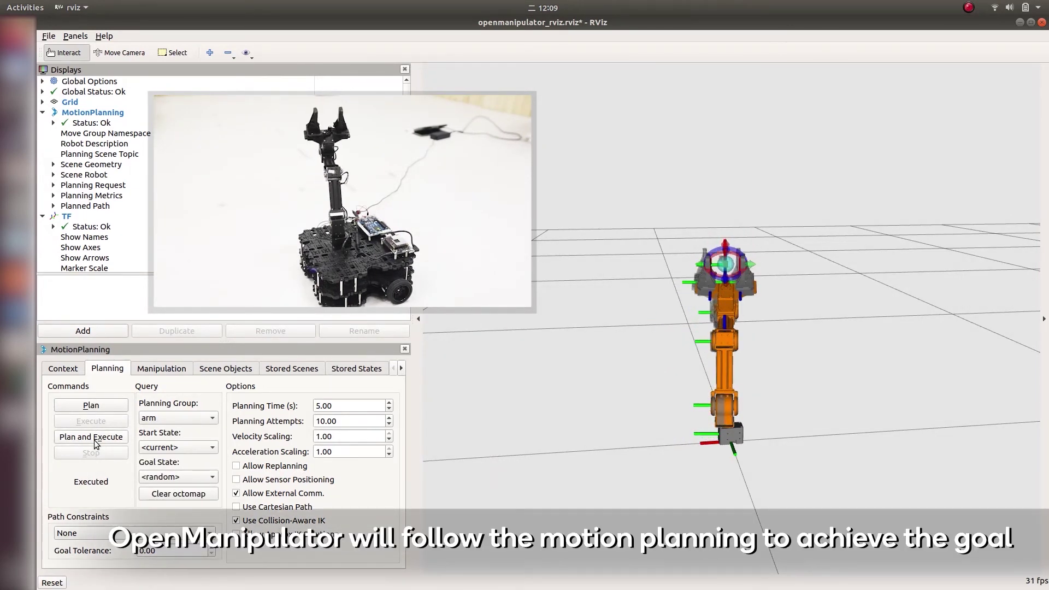
{"action": "left_click", "coordinate": [175, 476]}
{"action": "left_click", "coordinate": [172, 477]}
{"action": "left_click", "coordinate": [96, 438]}
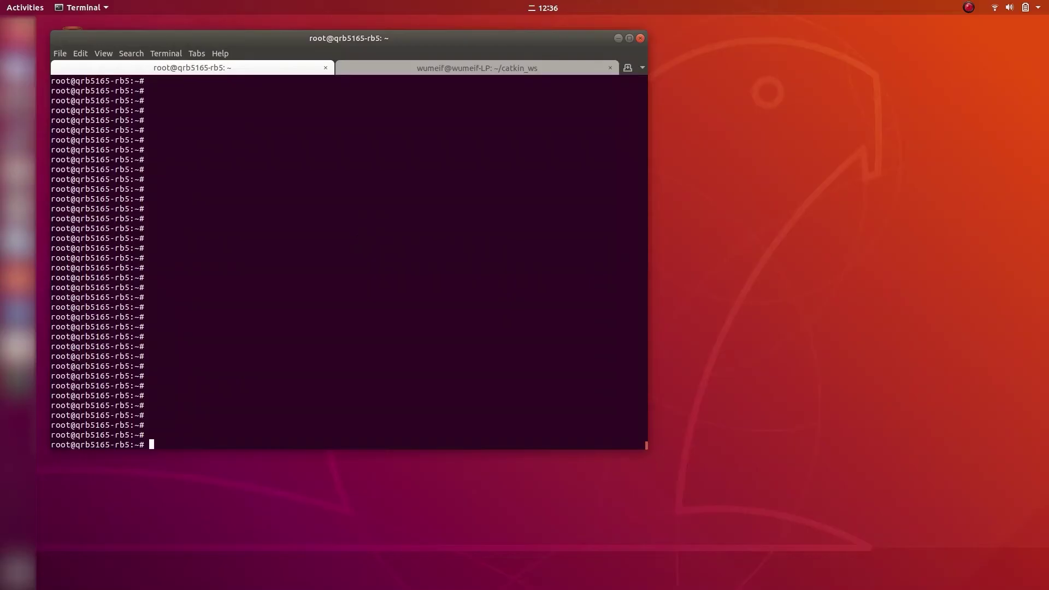
{"action": "type", "text": "roslaunch open_manipulator_controller open_manipulator_rb5.launch use_moveit:=true"}
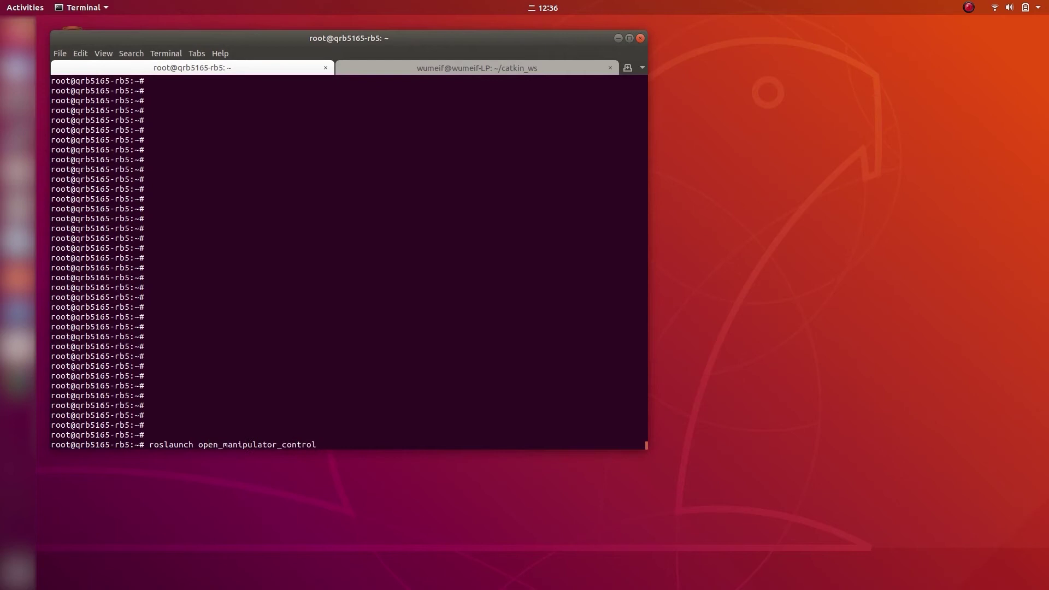